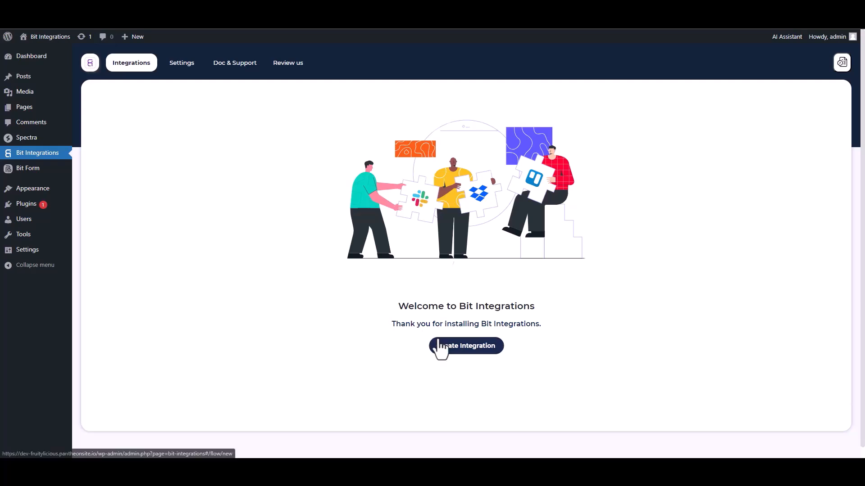
- Search 'sp' in the triggers, pick Spectra, and start fetching its form submission data
{"action": "type", "text": "sp"}
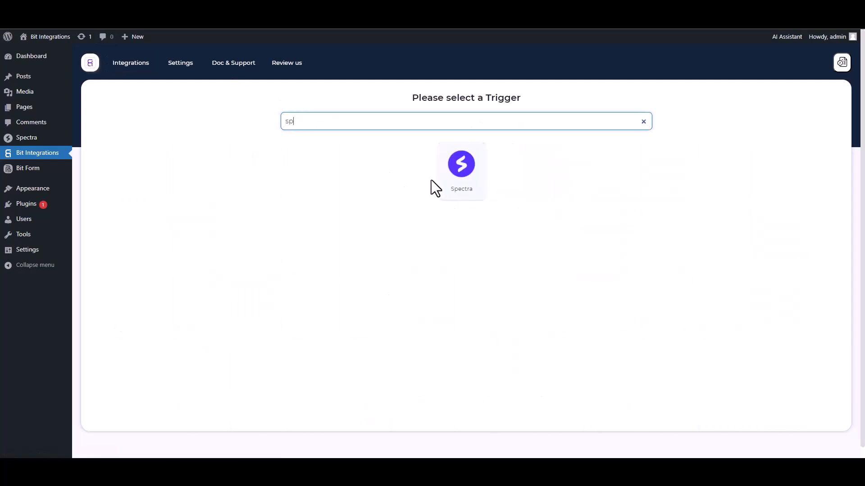
{"action": "left_click", "coordinate": [433, 180]}
{"action": "left_click", "coordinate": [464, 206]}
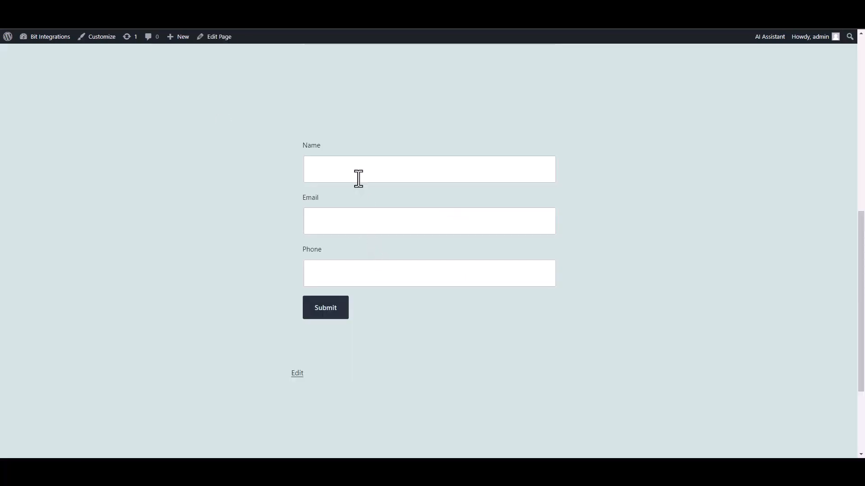
- Submit the Spectra form with name 'test', a test e-mail address and a phone number
{"action": "left_click", "coordinate": [357, 174]}
{"action": "type", "text": "test"}
{"action": "left_click", "coordinate": [512, 224]}
{"action": "type", "text": "test@gmail.com"}
{"action": "key", "text": "Tab"}
{"action": "type", "text": "45645625"}
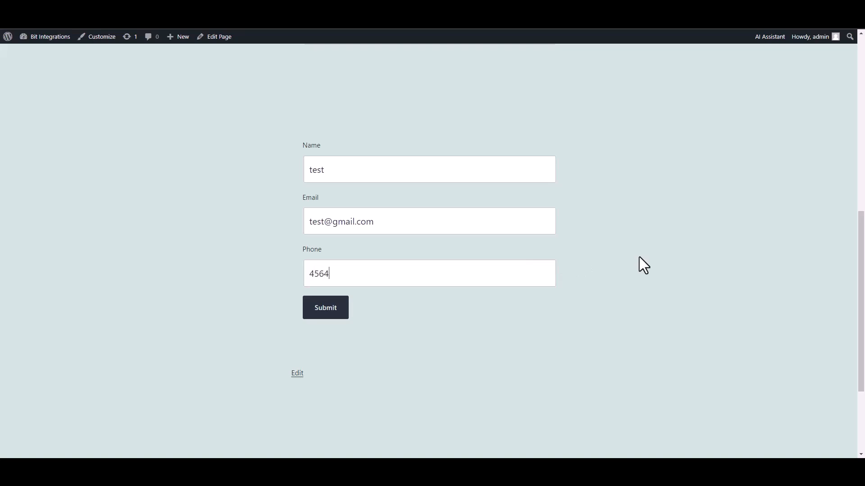
{"action": "left_click", "coordinate": [333, 311]}
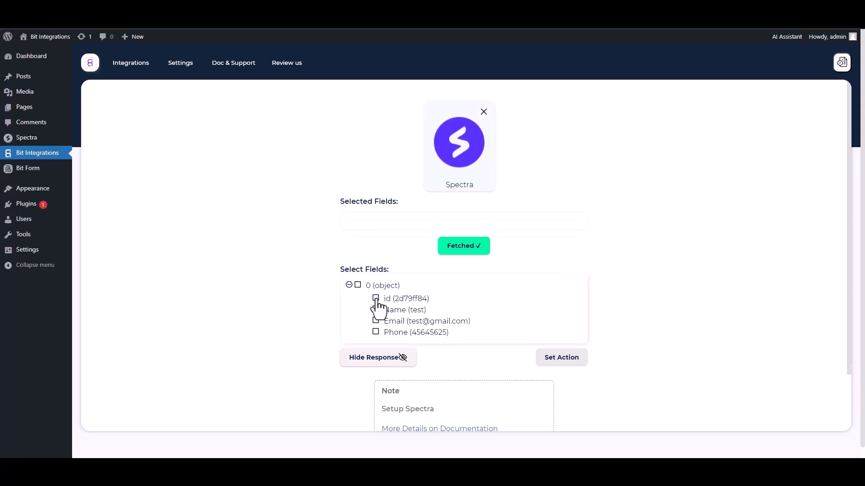
- Select the id, Name, Email and Phone fields from the fetched Spectra data
{"action": "left_click", "coordinate": [376, 298]}
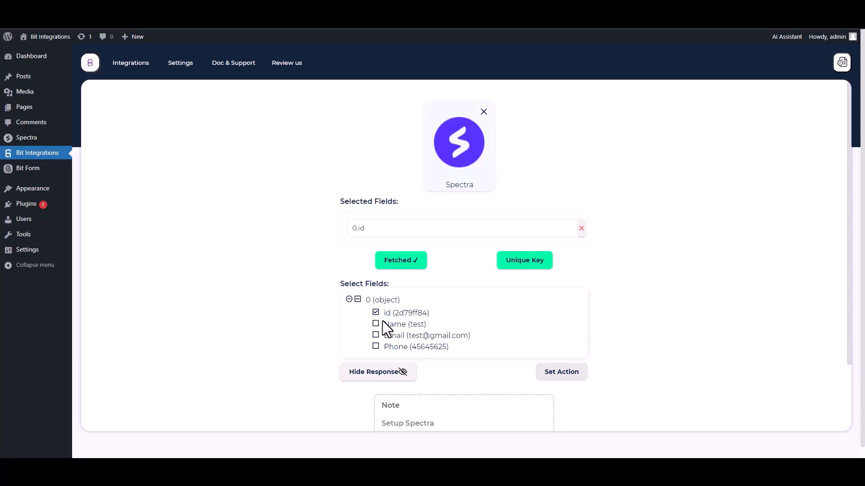
{"action": "left_click", "coordinate": [376, 324]}
{"action": "left_click", "coordinate": [376, 357]}
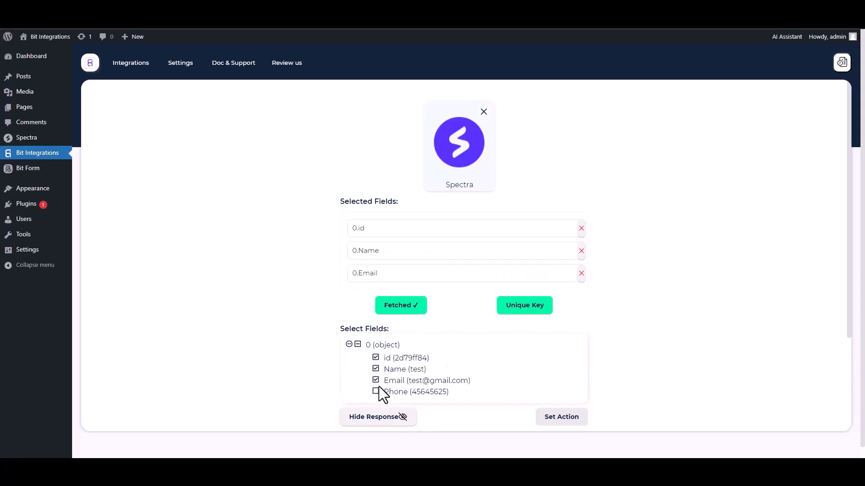
{"action": "left_click", "coordinate": [377, 390]}
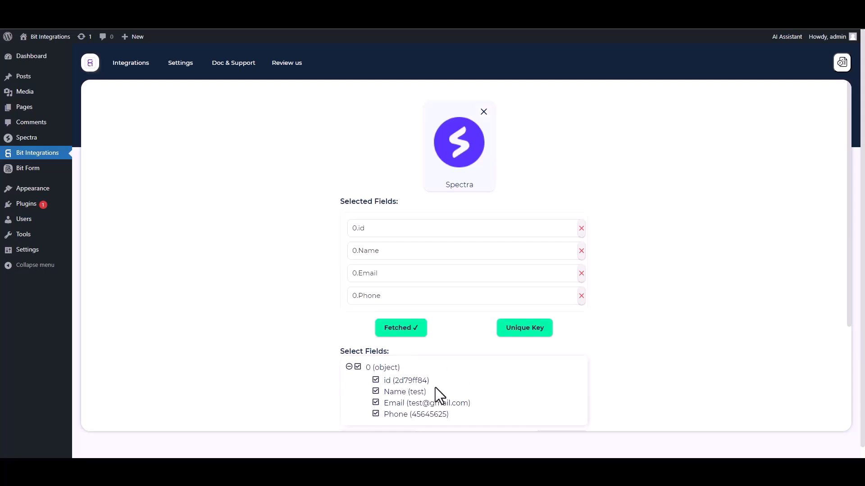
- Set 0.id as the unique primary key and proceed to the action setup
{"action": "left_click", "coordinate": [522, 335]}
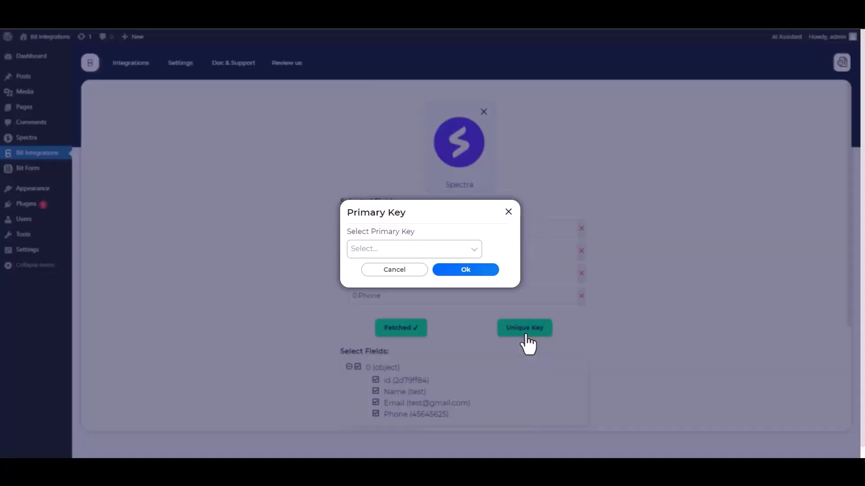
{"action": "left_click", "coordinate": [406, 250]}
{"action": "left_click", "coordinate": [367, 270]}
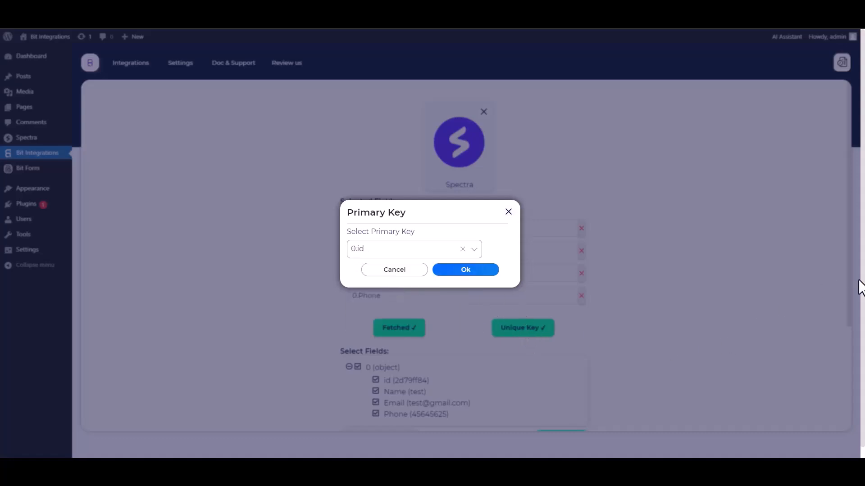
{"action": "left_click", "coordinate": [466, 272]}
{"action": "scroll", "coordinate": [621, 272], "scroll_direction": "down", "scroll_amount": 1}
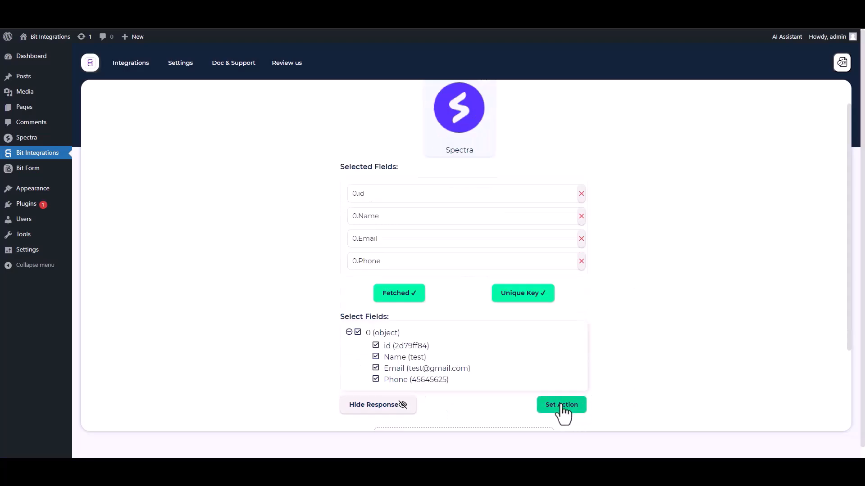
{"action": "left_click", "coordinate": [561, 405]}
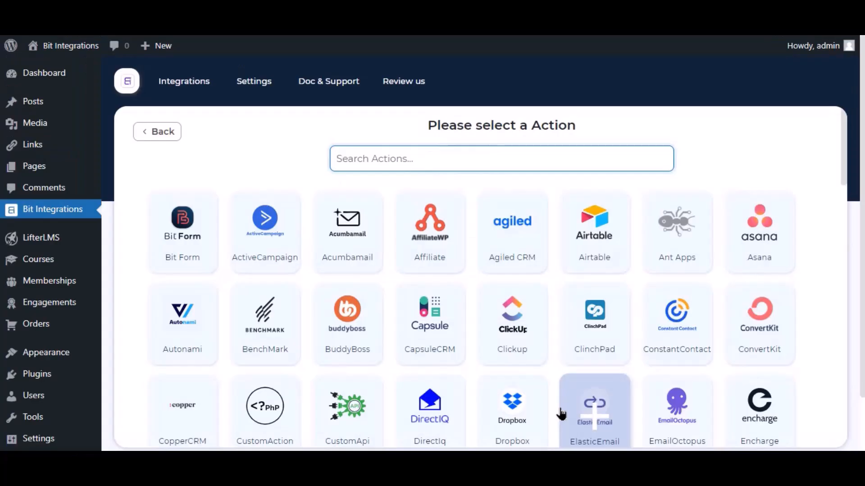
- Search 'mailre' among the actions and choose MailRelay
{"action": "left_click", "coordinate": [583, 416]}
{"action": "left_click", "coordinate": [442, 158]}
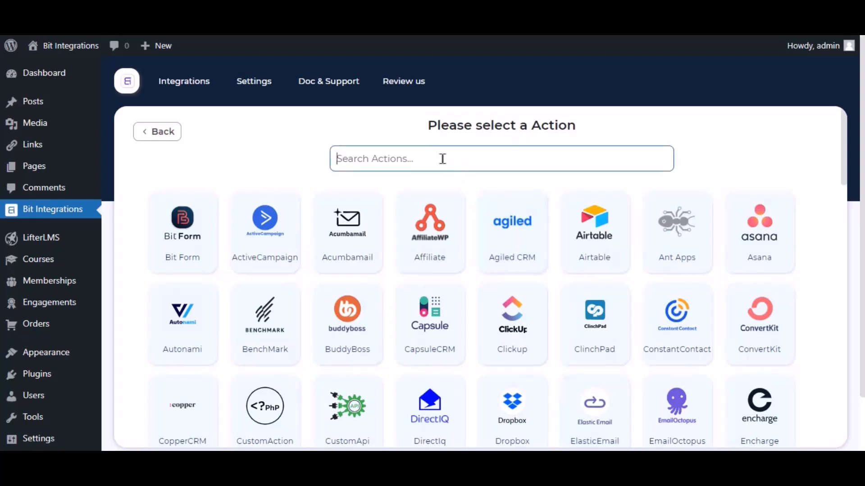
{"action": "type", "text": "mailre"}
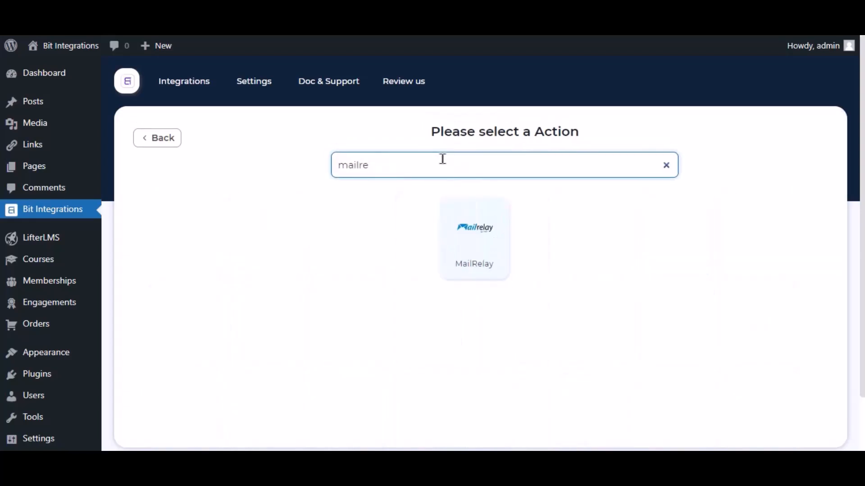
{"action": "left_click", "coordinate": [467, 236]}
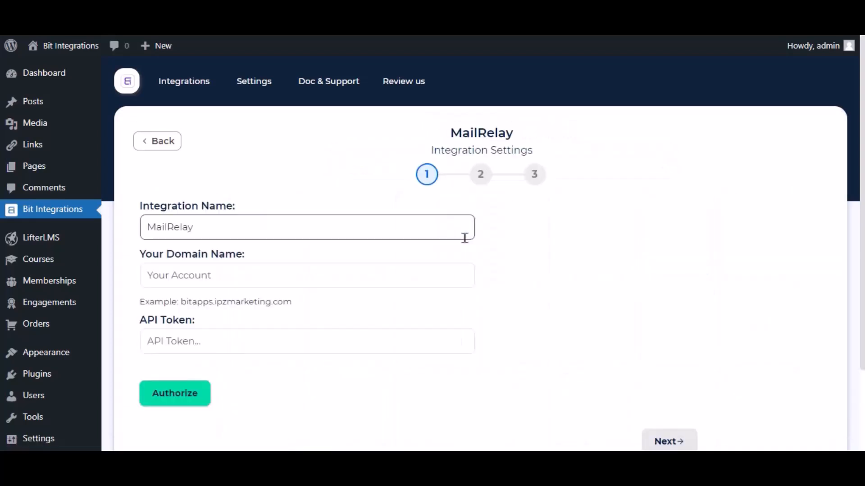
- Edit the integration name and enter the MailRelay account's domain name
{"action": "left_click", "coordinate": [151, 222]}
{"action": "left_click_drag", "start_coordinate": [205, 219], "coordinate": [139, 242]}
{"action": "left_click", "coordinate": [180, 229]}
{"action": "left_click", "coordinate": [173, 274]}
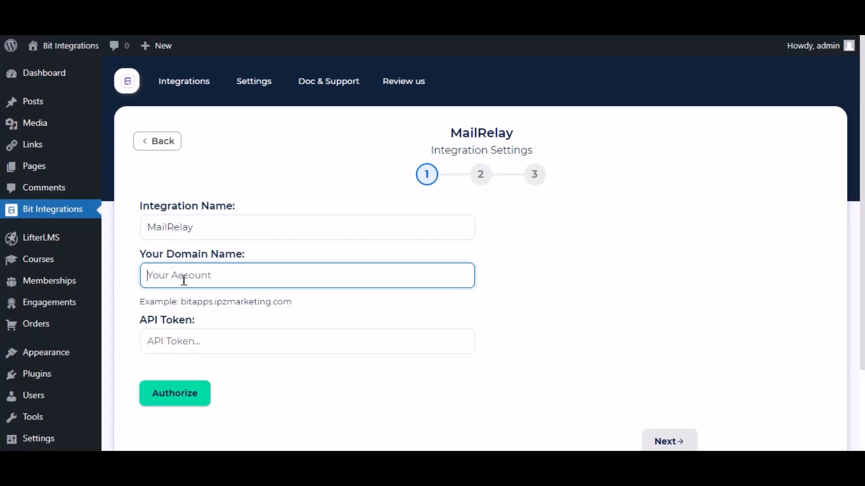
{"action": "type", "text": "almizan1"}
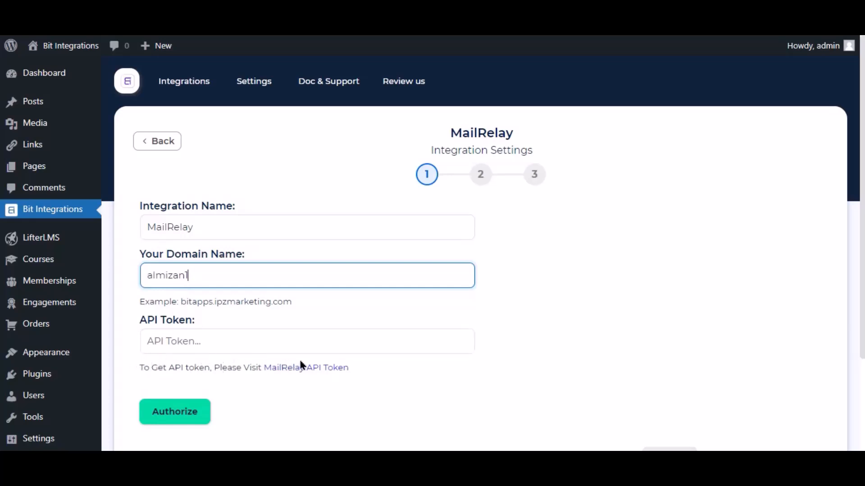
- Create a new MailRelay API key for the account user and copy its token
{"action": "left_click", "coordinate": [315, 367]}
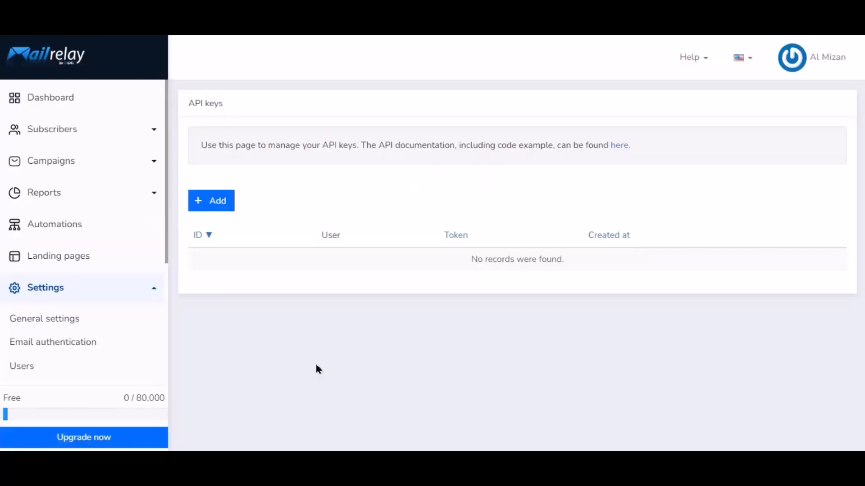
{"action": "left_click", "coordinate": [216, 204]}
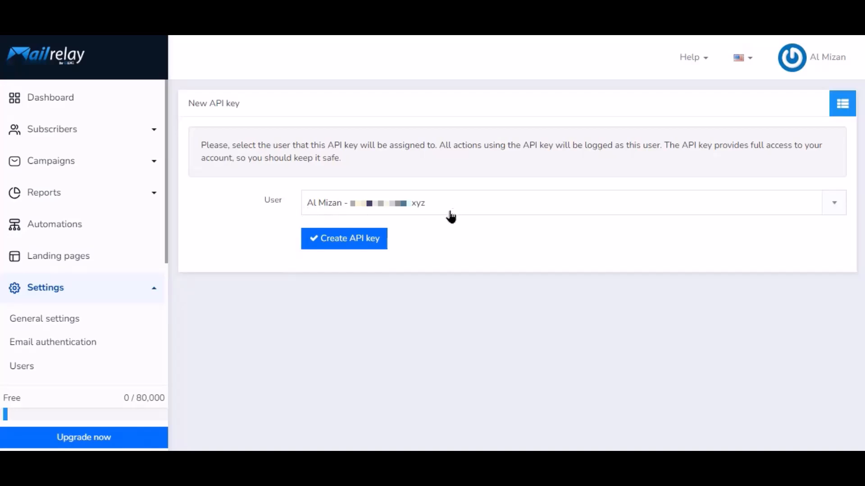
{"action": "left_click", "coordinate": [350, 242]}
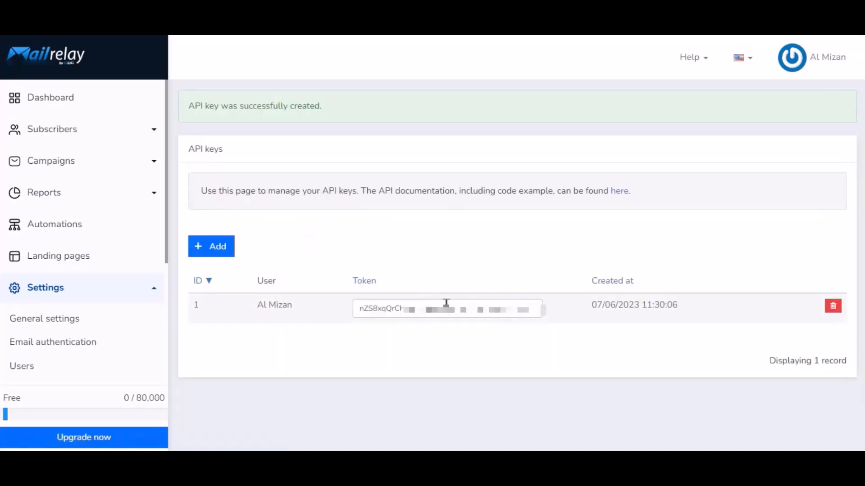
{"action": "left_click", "coordinate": [446, 303]}
{"action": "right_click", "coordinate": [445, 303]}
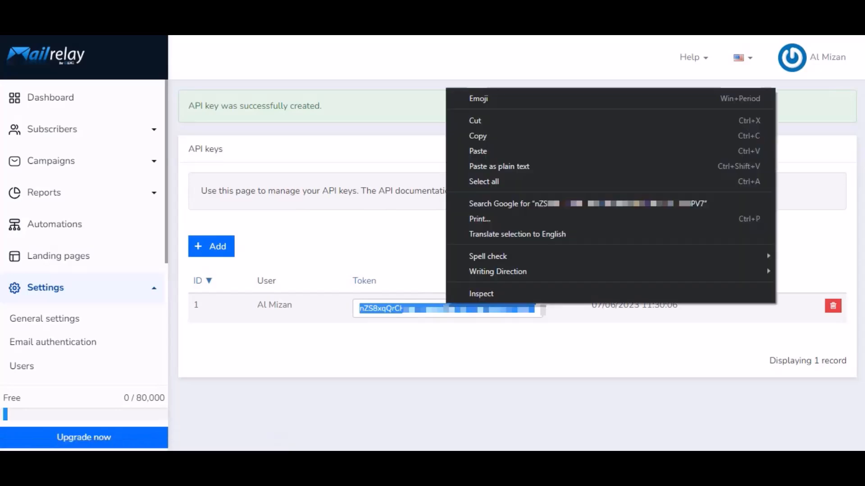
{"action": "left_click", "coordinate": [478, 137]}
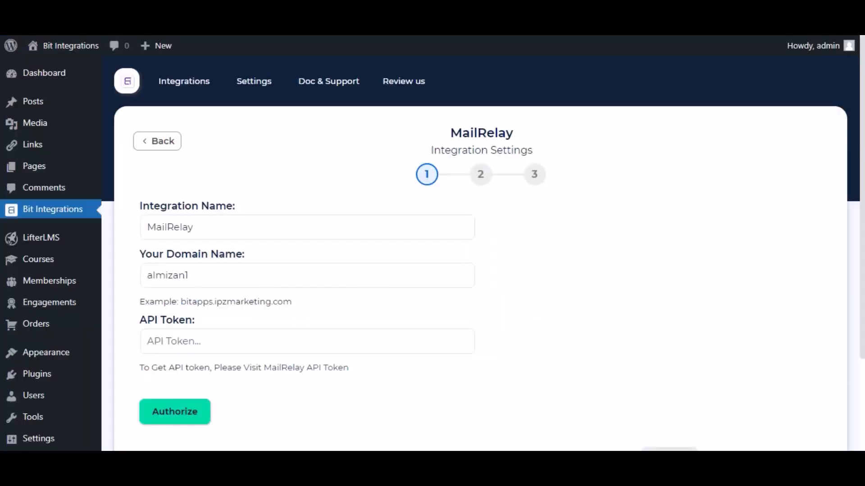
- Paste the copied API token into the API Token field and authorize MailRelay
{"action": "left_click", "coordinate": [203, 347]}
{"action": "left_click", "coordinate": [208, 336]}
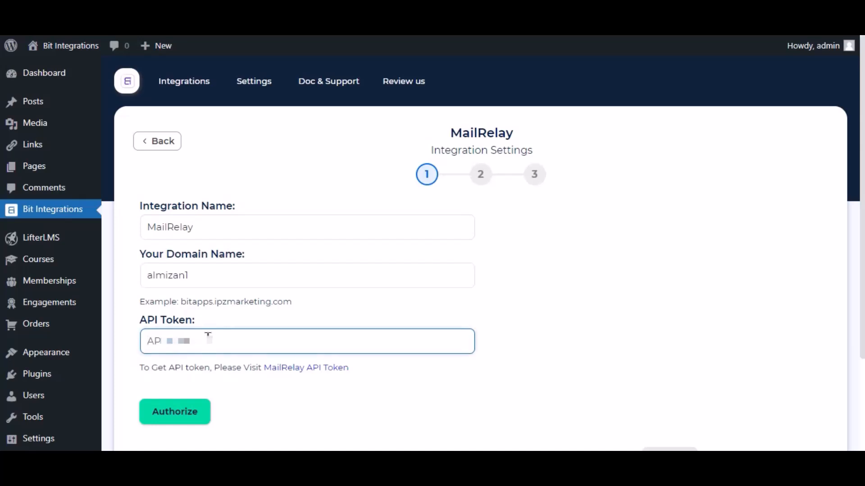
{"action": "right_click", "coordinate": [207, 336]}
{"action": "left_click", "coordinate": [251, 236]}
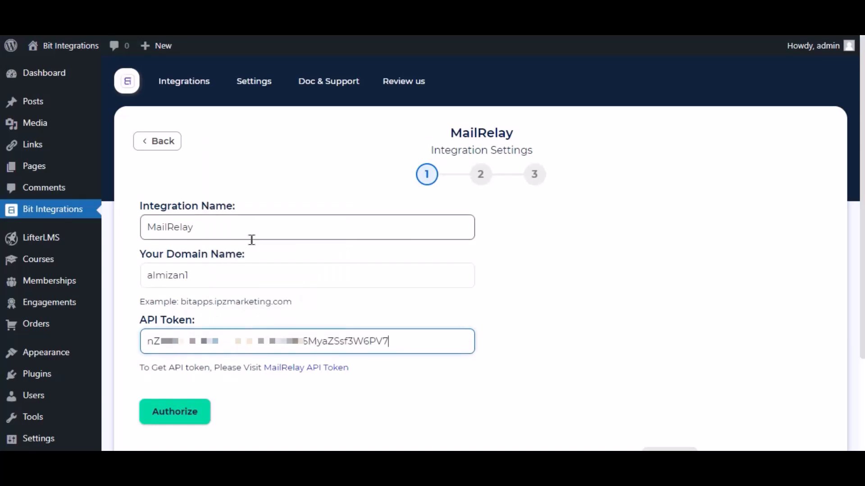
{"action": "left_click", "coordinate": [396, 374]}
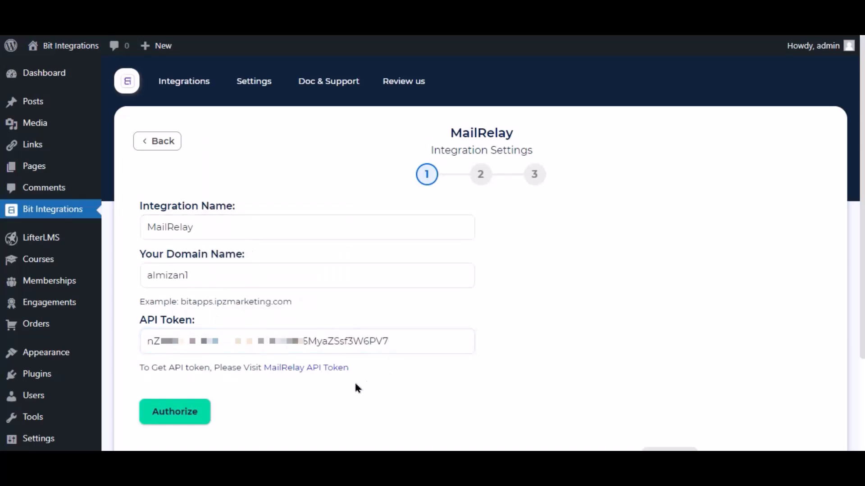
{"action": "left_click", "coordinate": [182, 414]}
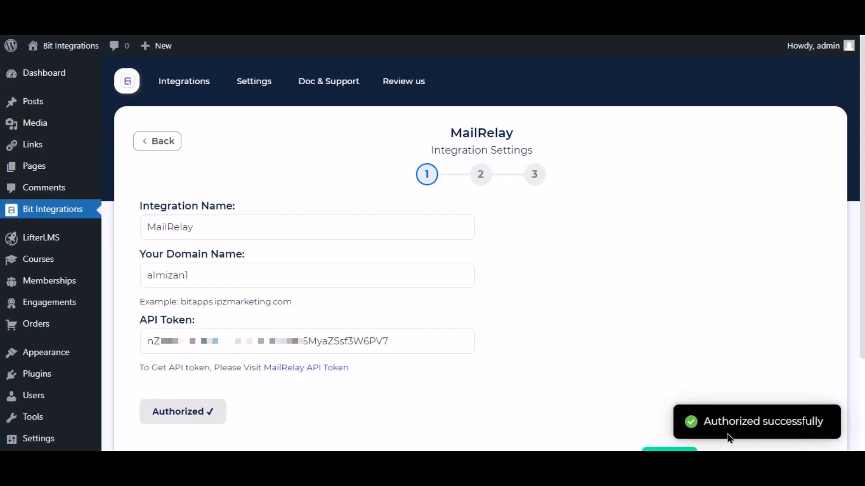
- Continue to step 2 of the MailRelay setup
{"action": "scroll", "coordinate": [638, 367], "scroll_direction": "down", "scroll_amount": 3}
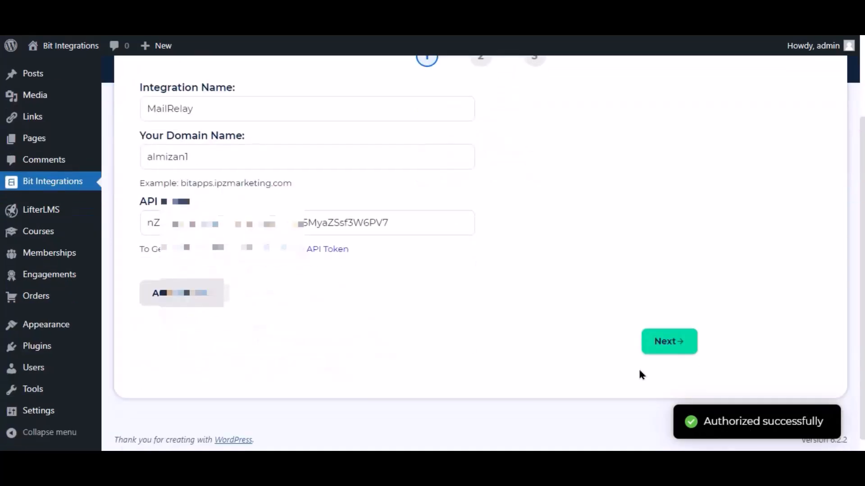
{"action": "left_click", "coordinate": [656, 342]}
{"action": "scroll", "coordinate": [315, 202], "scroll_direction": "up", "scroll_amount": 2}
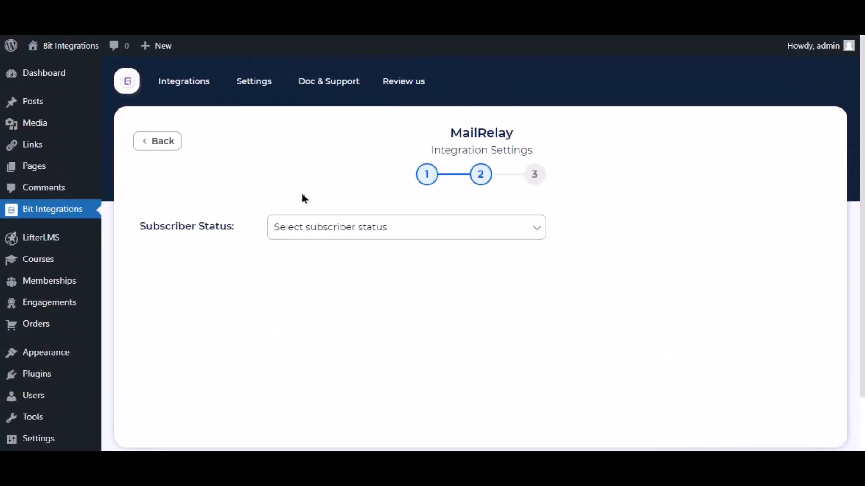
- Set subscriber status to Active and map Email to Email and Nick Name to Name
{"action": "left_click", "coordinate": [345, 227]}
{"action": "left_click", "coordinate": [298, 258]}
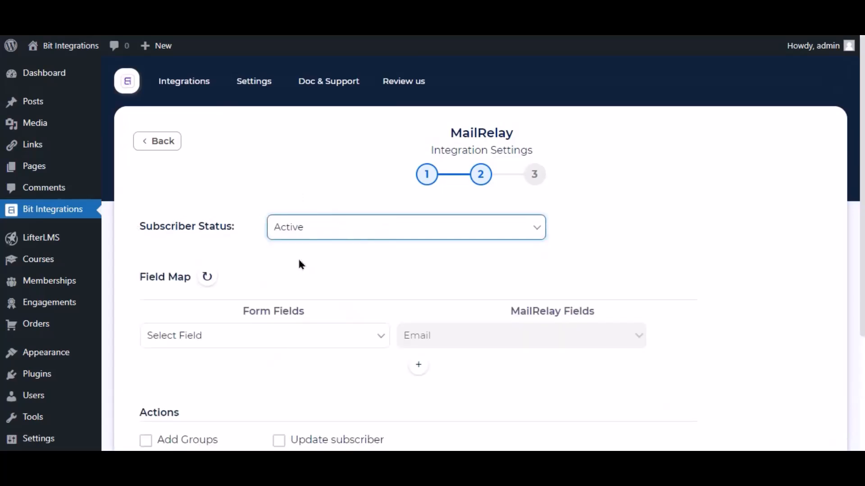
{"action": "left_click", "coordinate": [330, 342]}
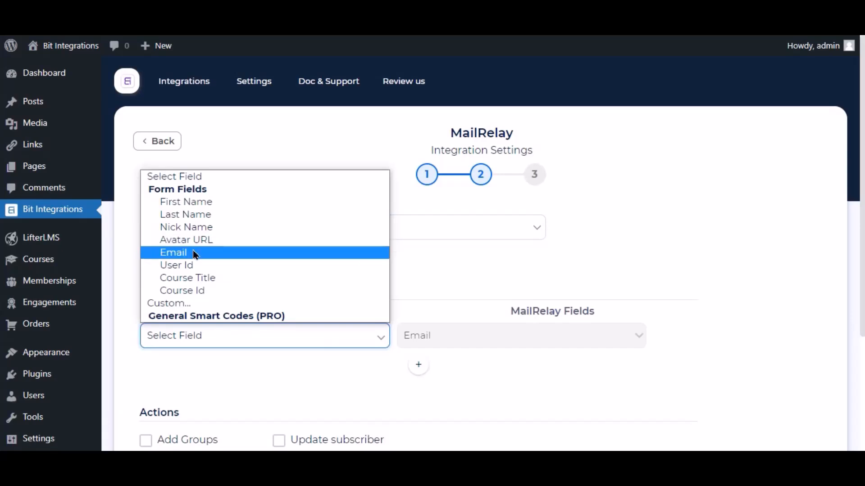
{"action": "left_click", "coordinate": [196, 254]}
{"action": "left_click", "coordinate": [418, 366]}
{"action": "left_click", "coordinate": [446, 370]}
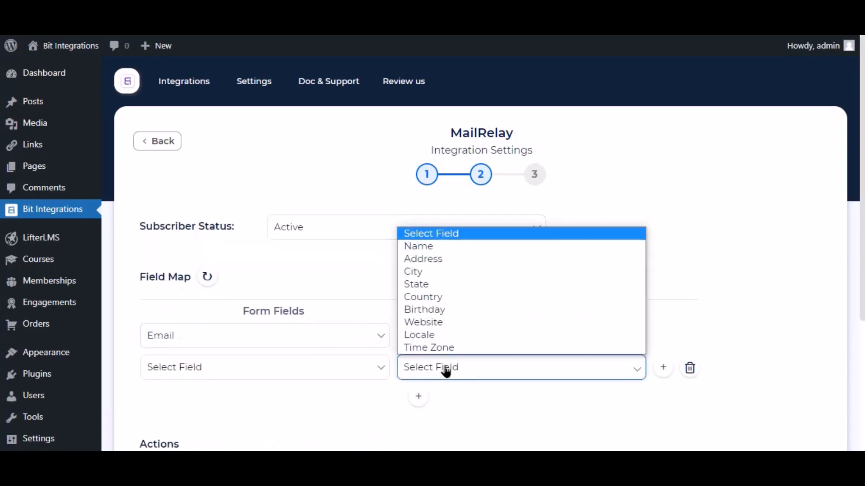
{"action": "left_click", "coordinate": [418, 247]}
{"action": "left_click", "coordinate": [359, 370]}
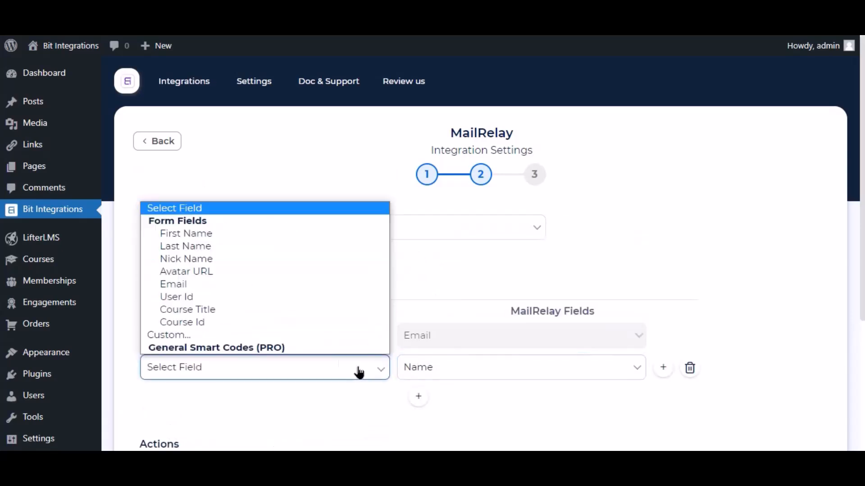
{"action": "left_click", "coordinate": [198, 261]}
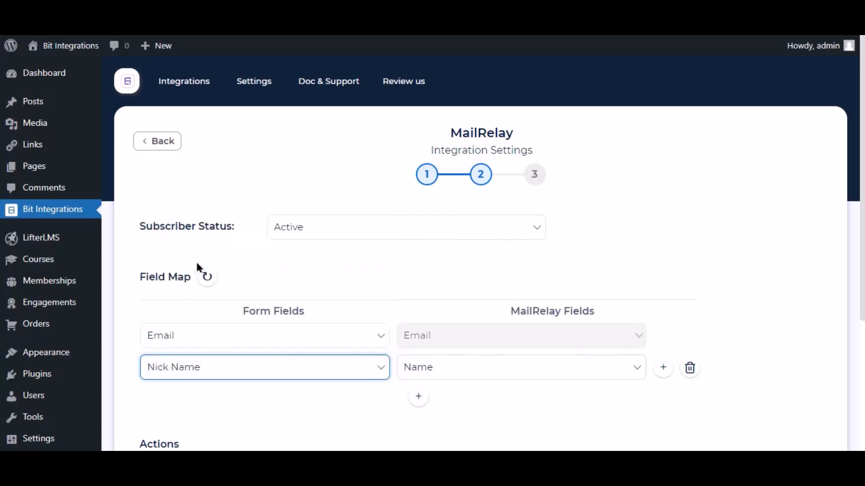
- Leave conditional logic off, go to the final step, and Finish & Save the integration
{"action": "scroll", "coordinate": [385, 288], "scroll_direction": "down", "scroll_amount": 4}
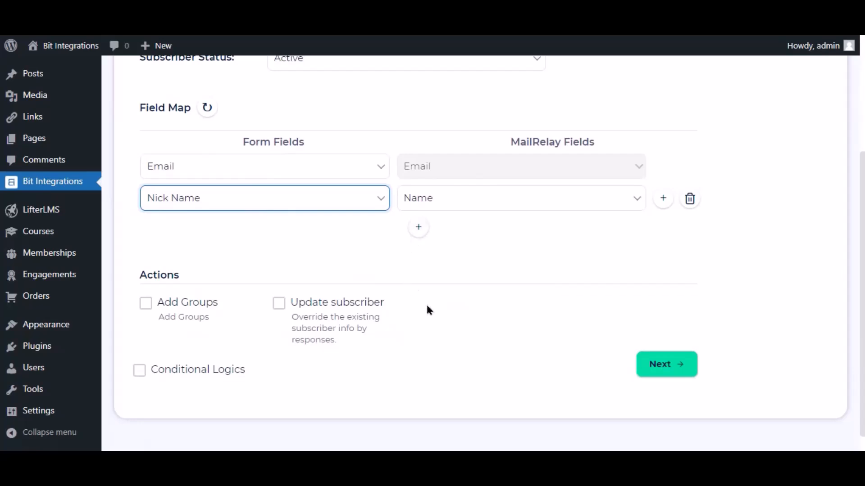
{"action": "left_click", "coordinate": [436, 252]}
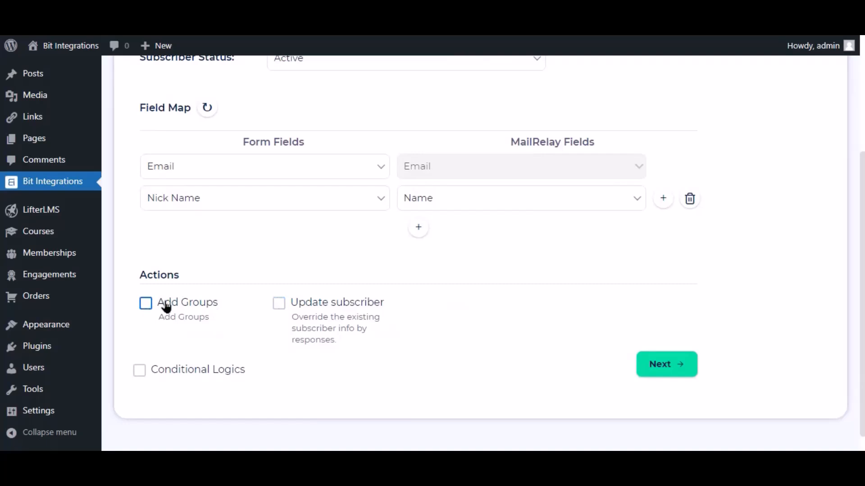
{"action": "left_click", "coordinate": [161, 378]}
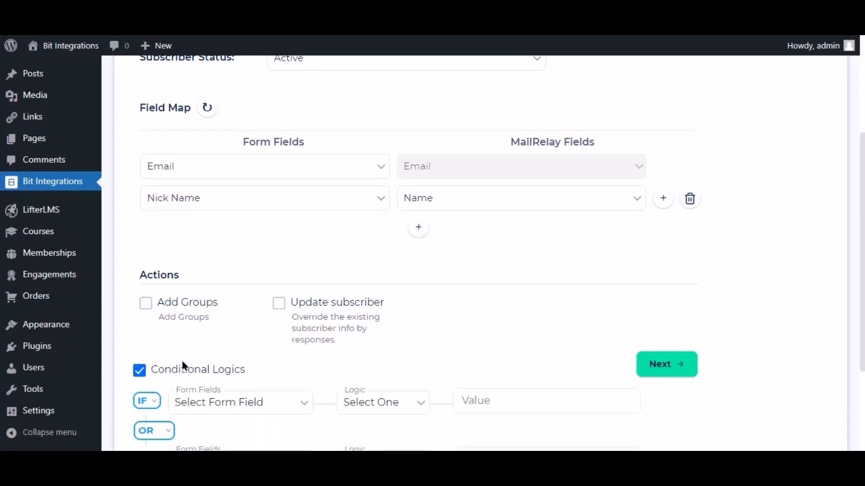
{"action": "scroll", "coordinate": [181, 358], "scroll_direction": "down", "scroll_amount": 3}
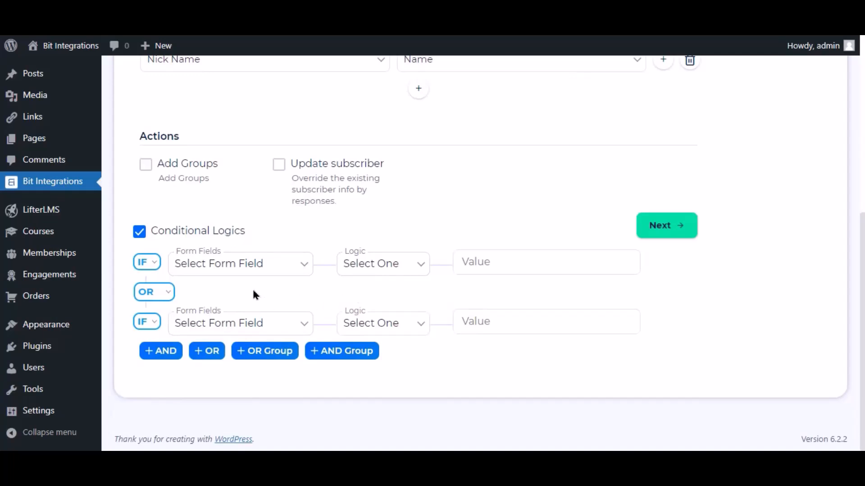
{"action": "left_click", "coordinate": [149, 230]}
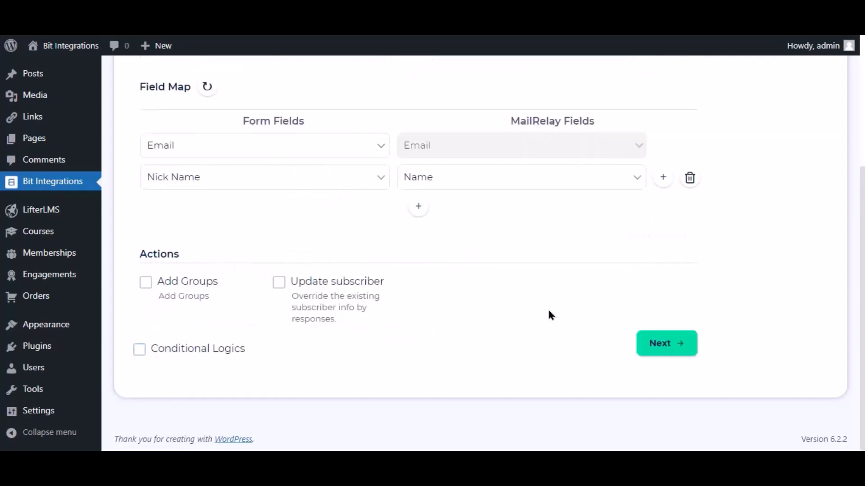
{"action": "left_click", "coordinate": [653, 350]}
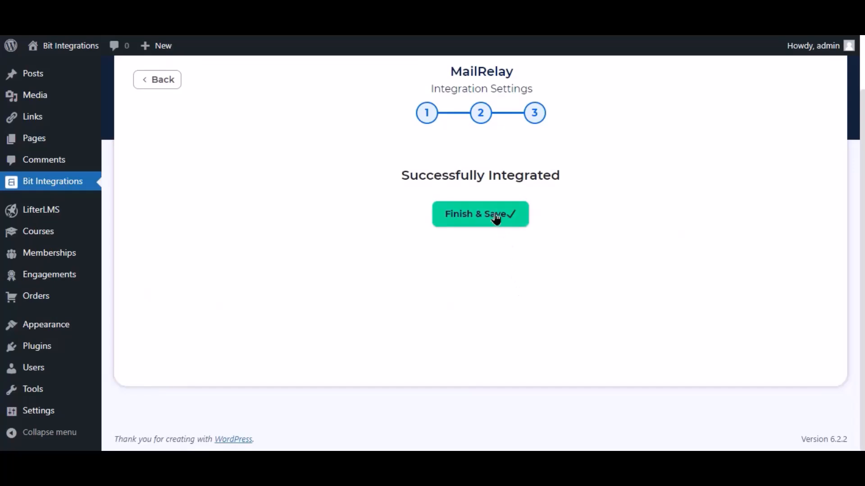
{"action": "left_click", "coordinate": [497, 219]}
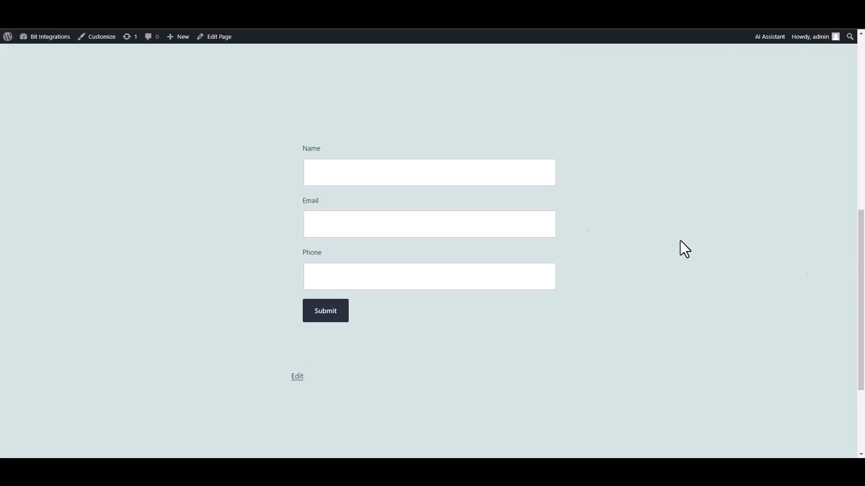
- Submit a form entry named 'Bit Integrations' with an e-mail and phone, then view MailRelay's Subscribers list
{"action": "left_click", "coordinate": [509, 180]}
{"action": "type", "text": "Bit Integrations"}
{"action": "left_click", "coordinate": [492, 217]}
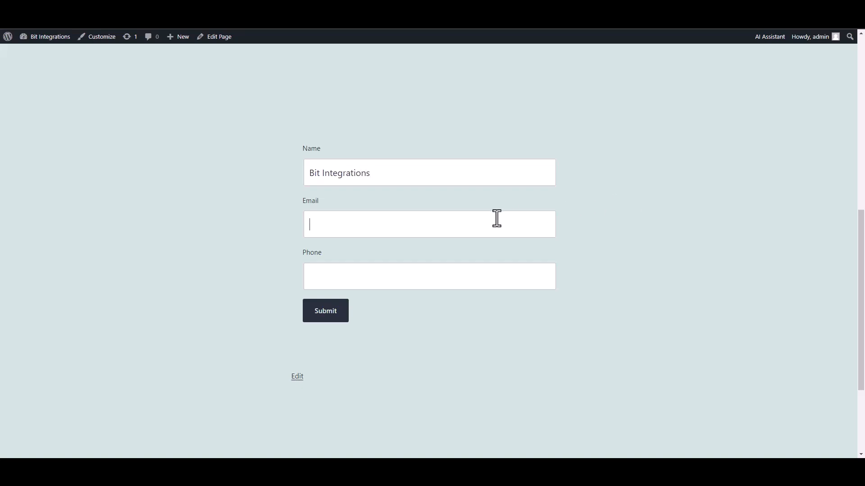
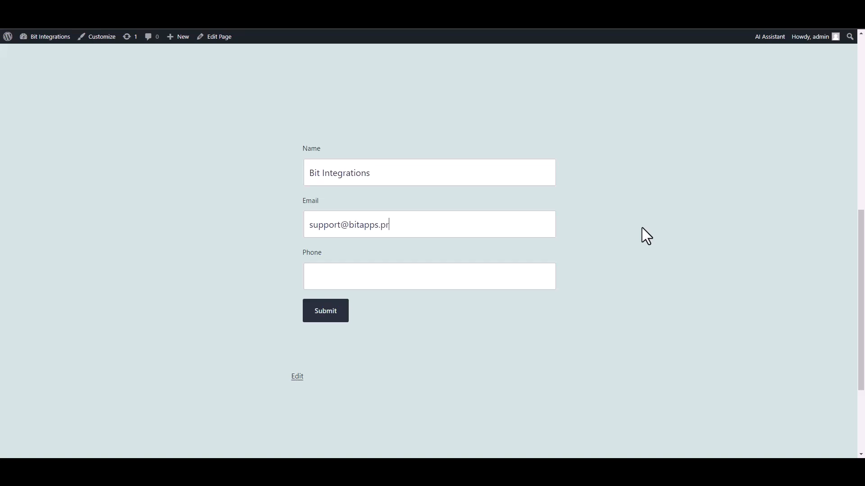
{"action": "left_click", "coordinate": [510, 275]}
{"action": "type", "text": "444555666"}
{"action": "left_click", "coordinate": [341, 316]}
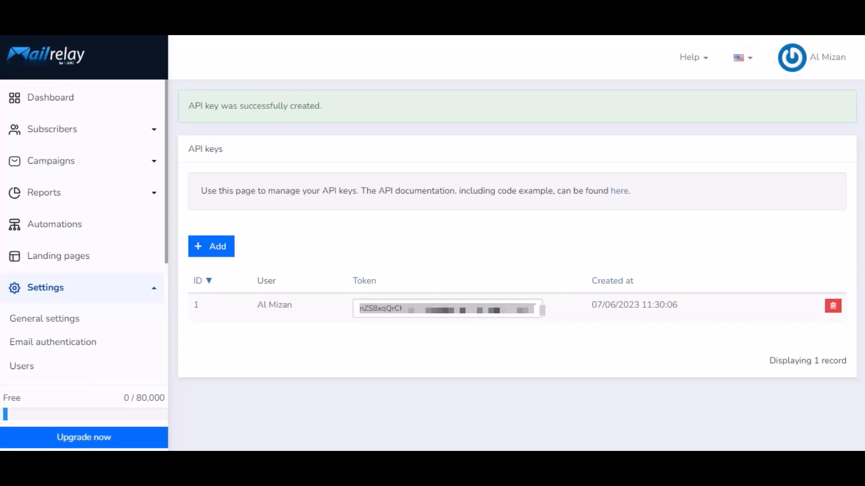
{"action": "left_click", "coordinate": [54, 136]}
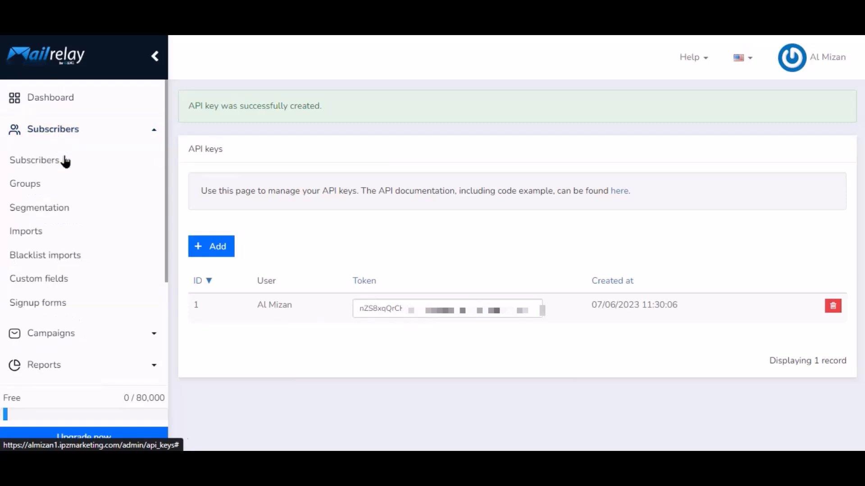
{"action": "left_click", "coordinate": [64, 162]}
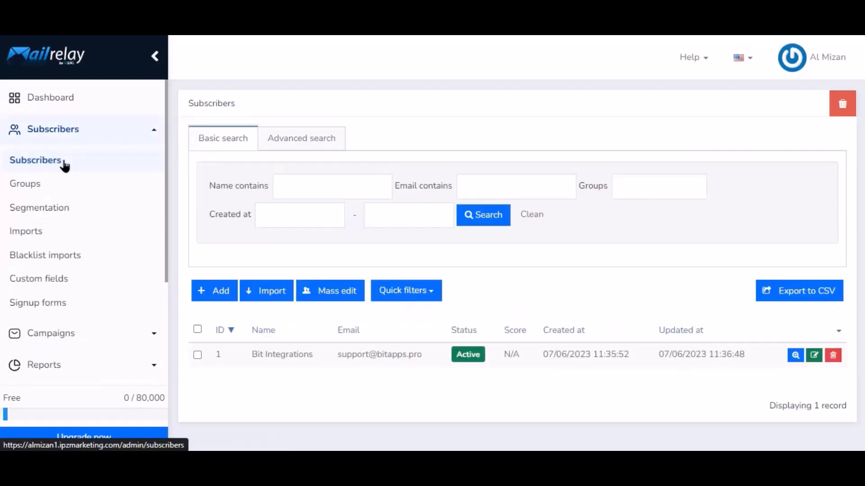